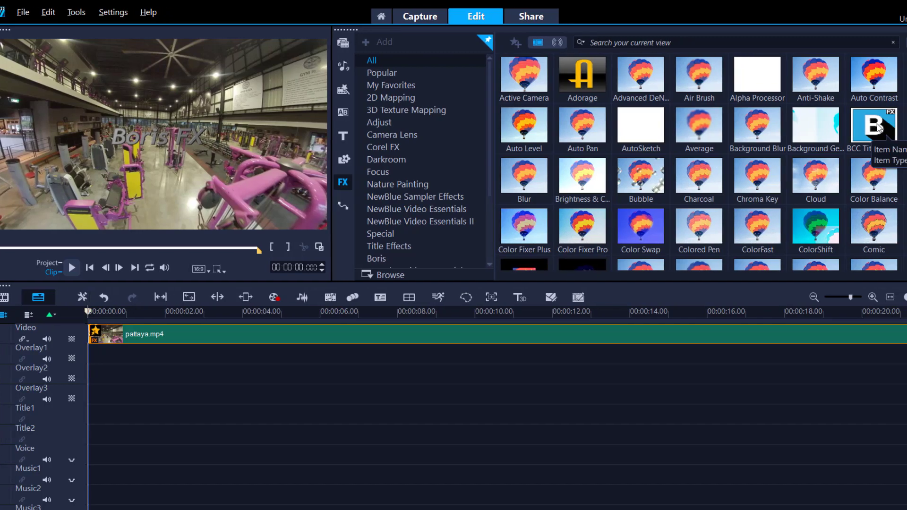
# - Drag the BCC Title Studio filter from the FX library onto the pattaya.mp4 gym clip
pyautogui.moveTo(878, 126); pyautogui.dragTo(475, 334)
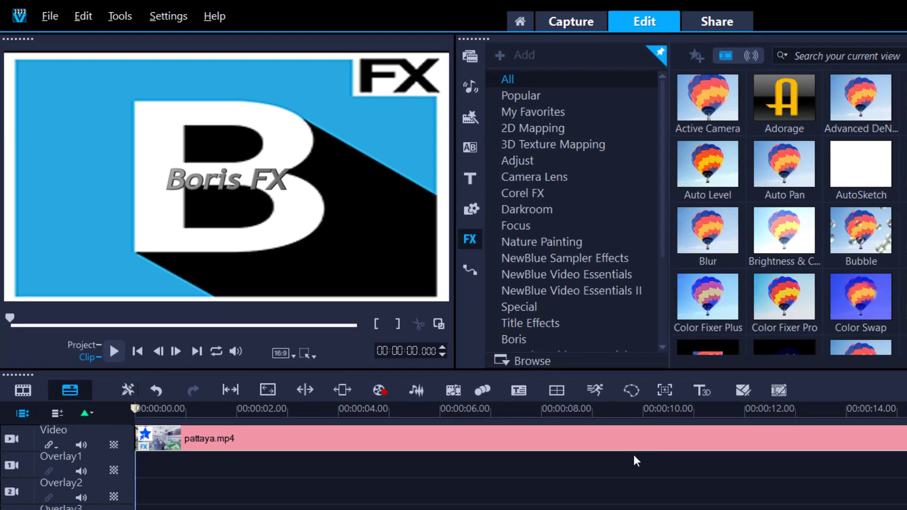
pyautogui.moveTo(634, 461); pyautogui.dragTo(605, 449)
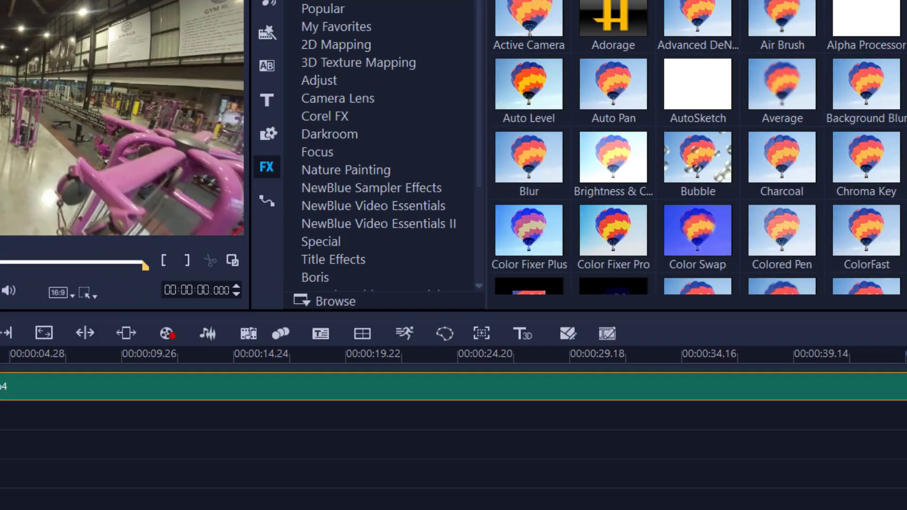
pyautogui.moveTo(678, 289); pyautogui.dragTo(454, 390)
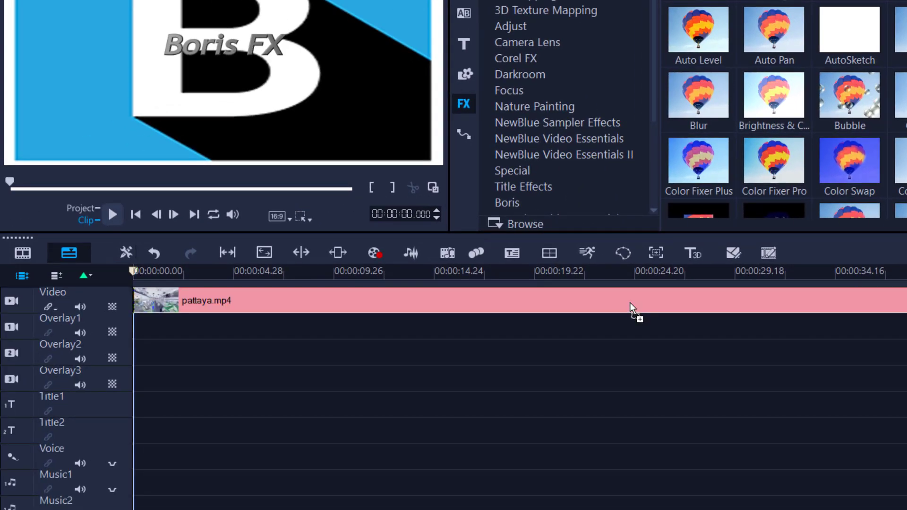
pyautogui.moveTo(631, 302); pyautogui.dragTo(634, 304)
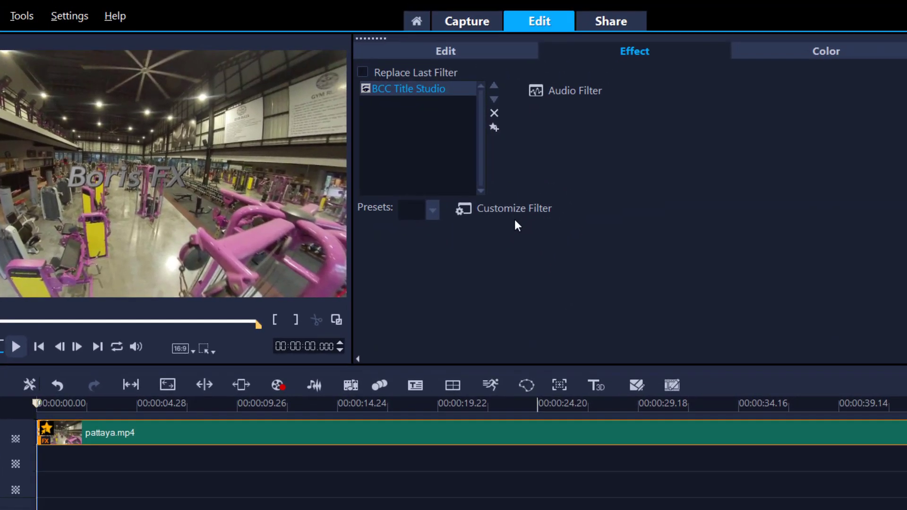
pyautogui.click(514, 212)
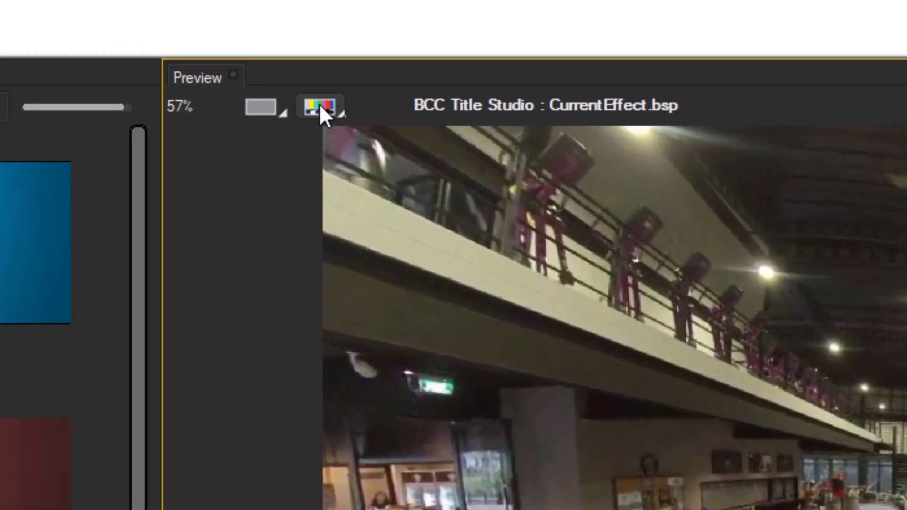
# - Turn off Composite over Background, check the preview resolution, and play then stop the title preview
pyautogui.click(186, 63)
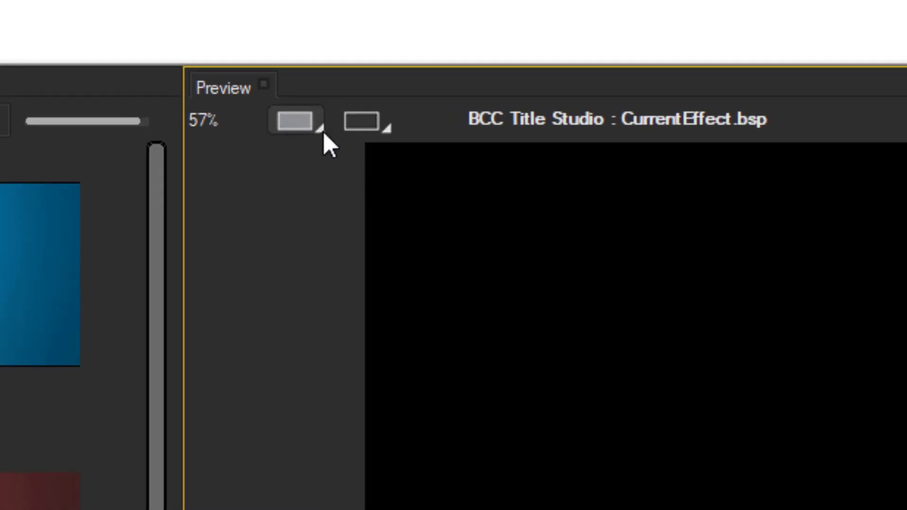
pyautogui.click(322, 127)
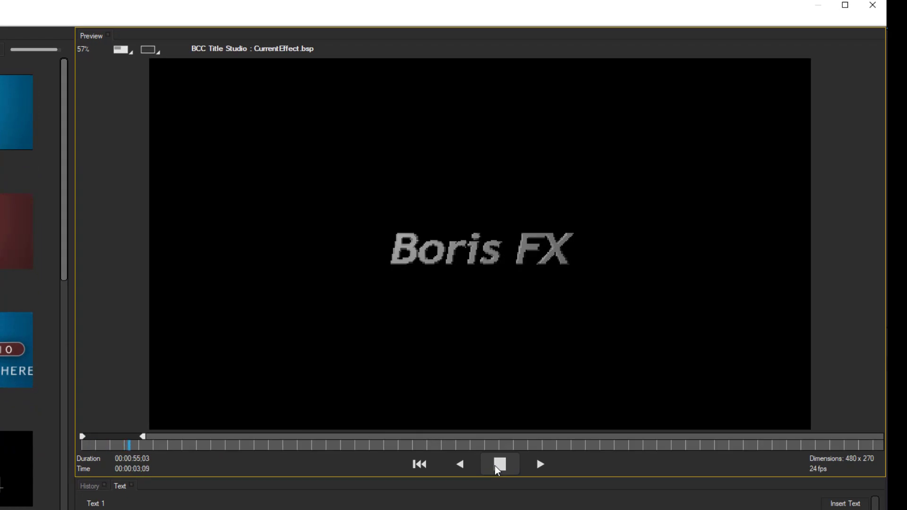
pyautogui.click(499, 466)
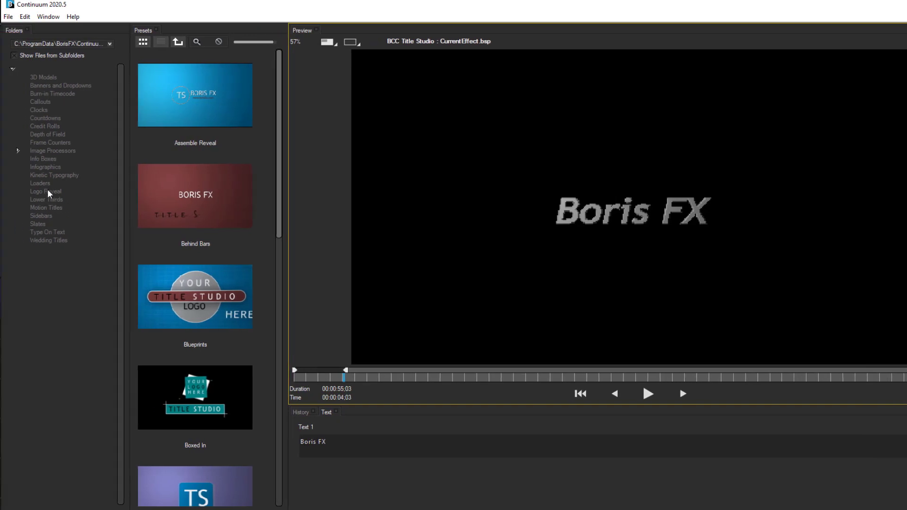
# - Load the 2 Line Lowerthird Green preset from Lower Thirds and replace Text 1 with 'Gripps'
pyautogui.click(52, 200)
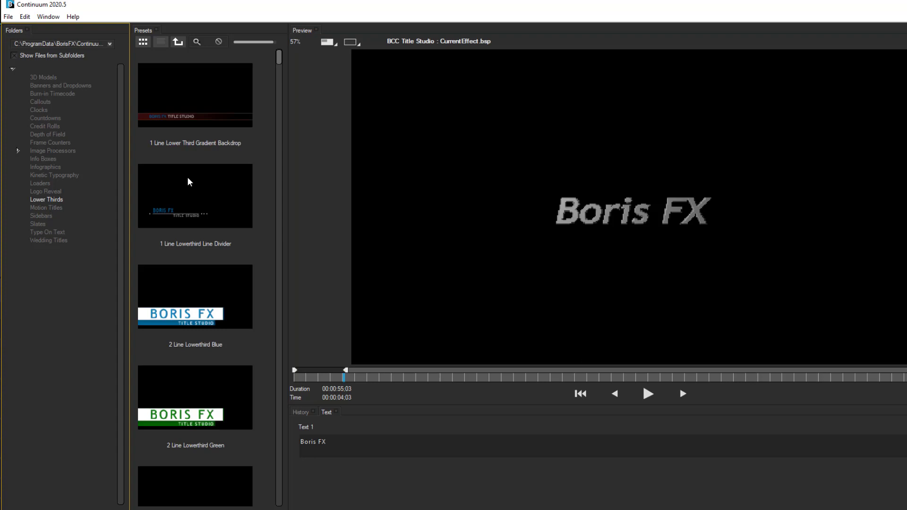
pyautogui.click(183, 383)
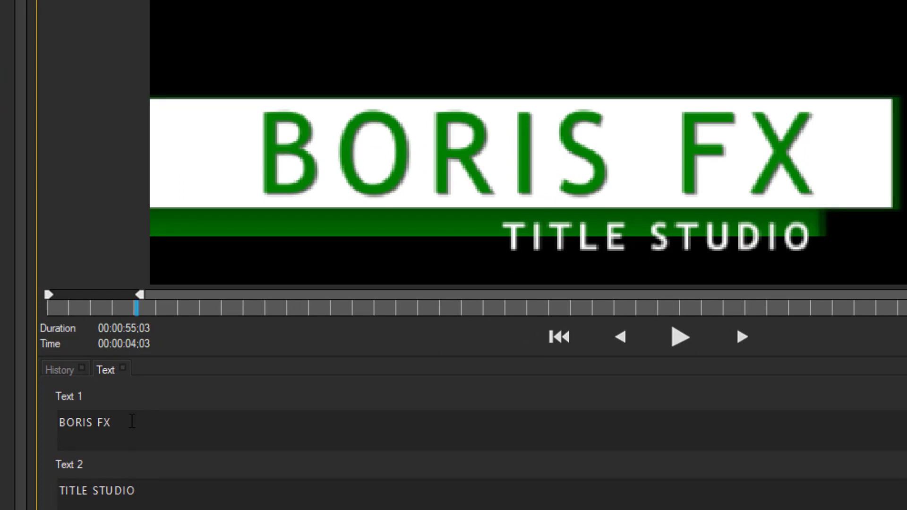
pyautogui.moveTo(111, 422); pyautogui.dragTo(62, 424)
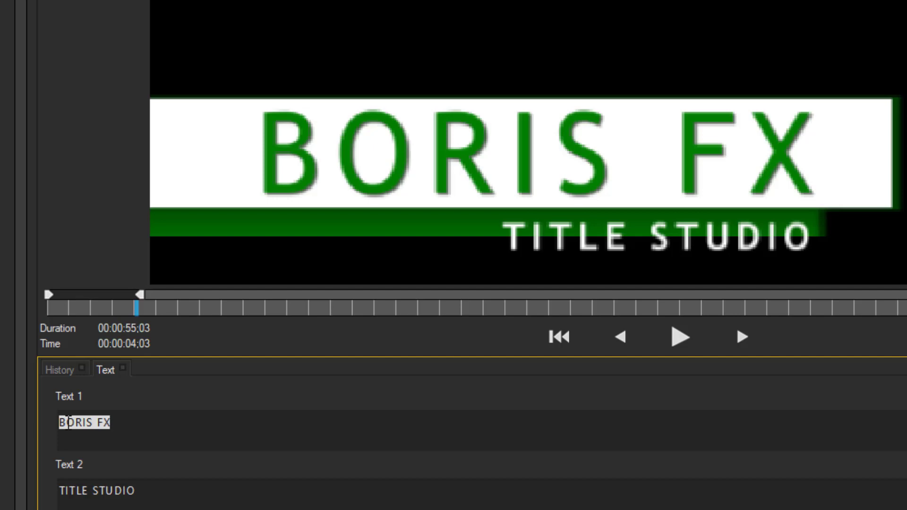
pyautogui.write('Gripp')
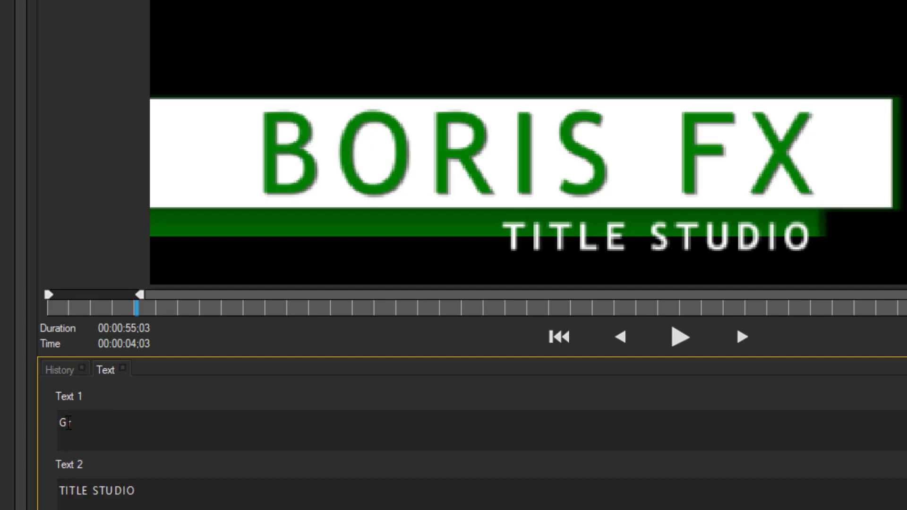
pyautogui.write('s')
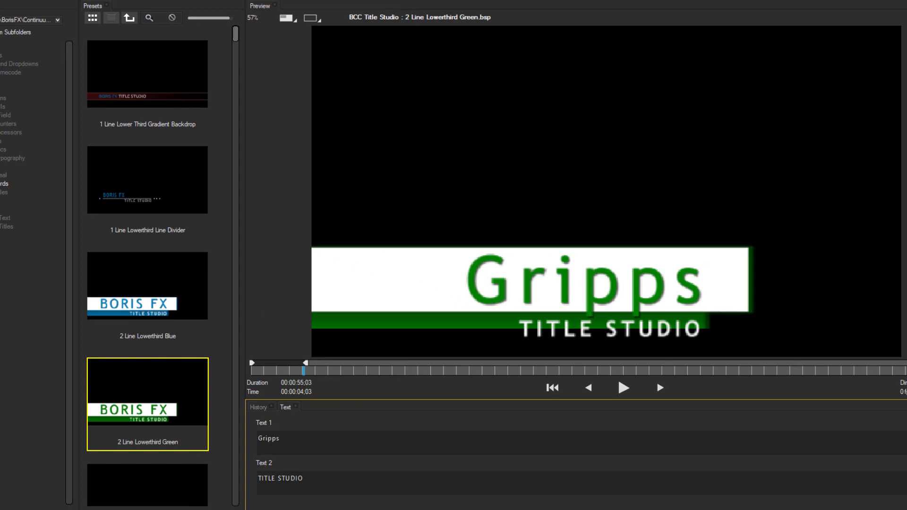
# - Show the Clocks preset category and play back the Gripps lower-third animation
pyautogui.click(40, 110)
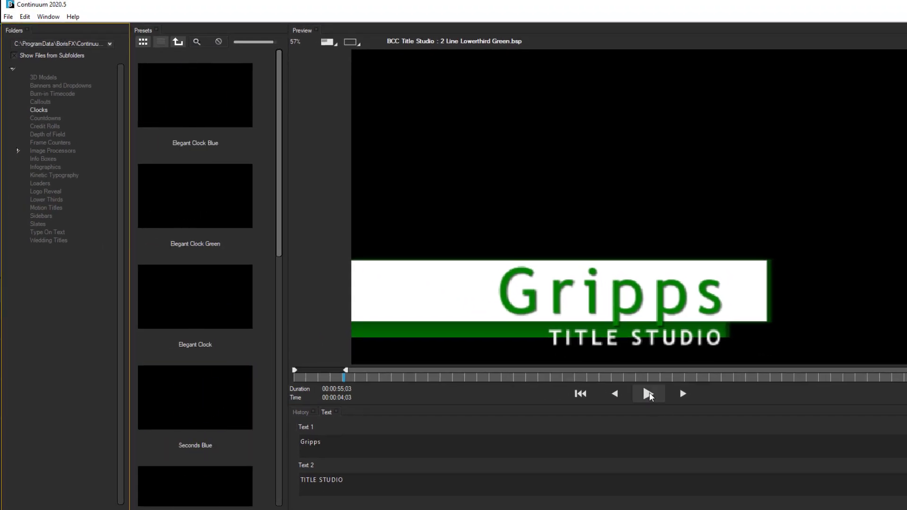
pyautogui.click(650, 392)
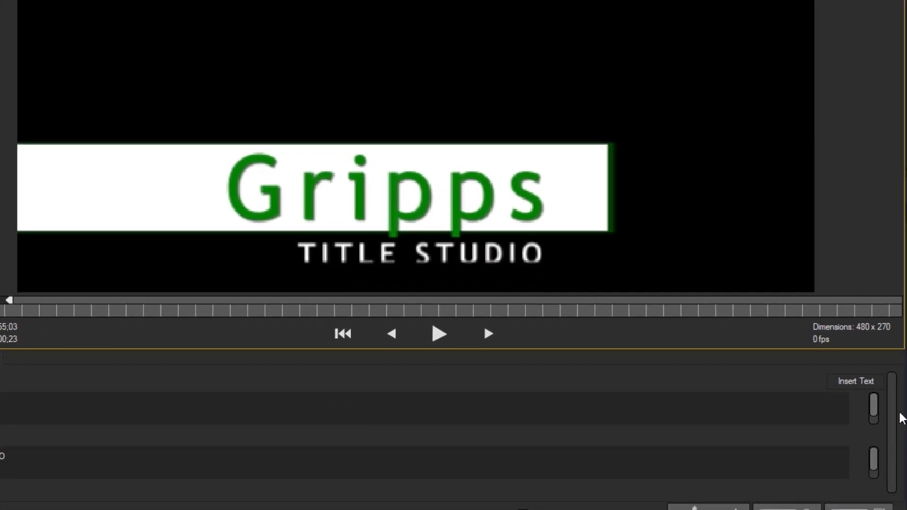
pyautogui.click(891, 434)
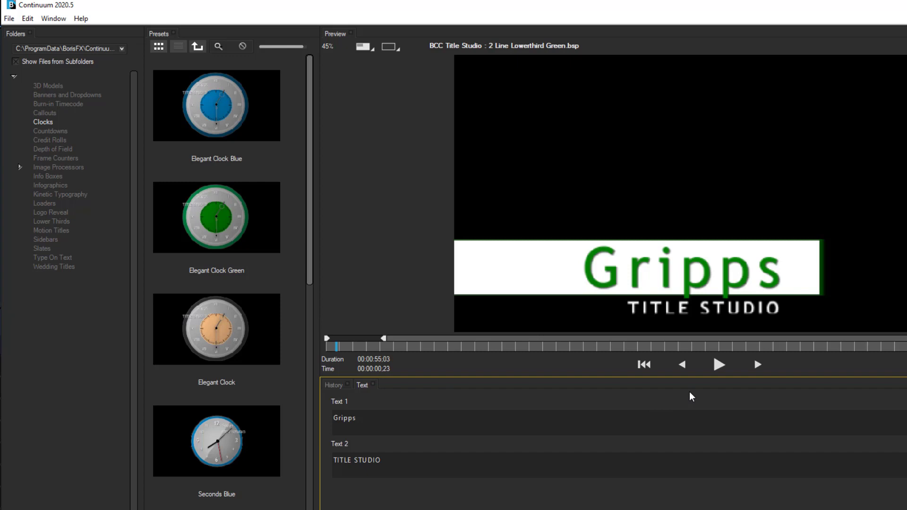
# - Browse the Frame Counter and Infographics presets and load Multi Ring Info as the title
pyautogui.click(719, 365)
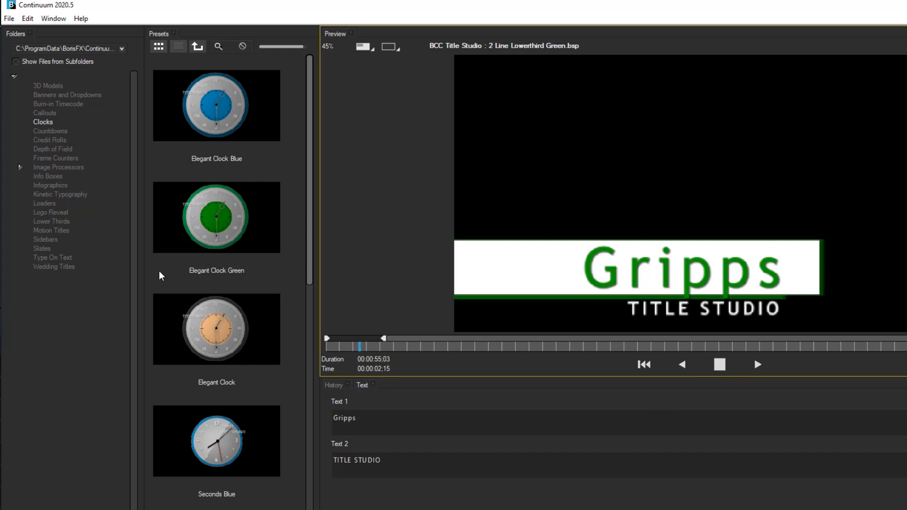
pyautogui.click(65, 160)
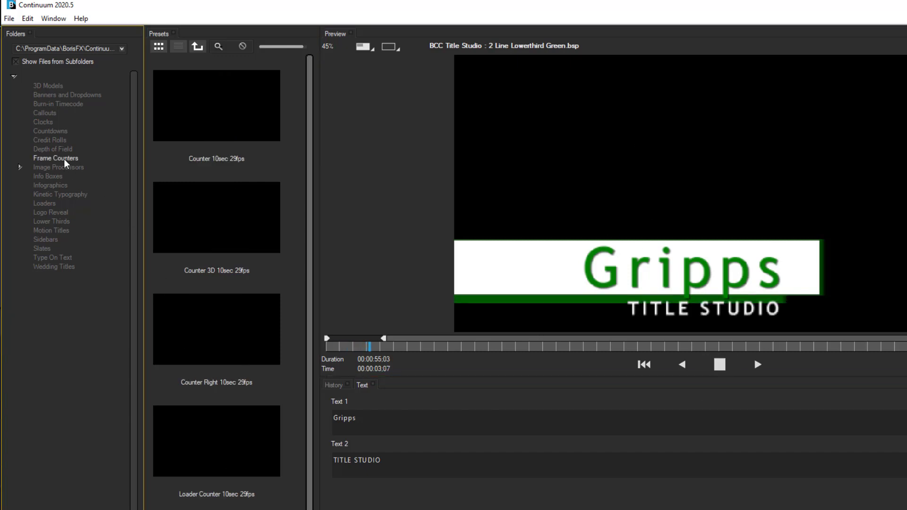
pyautogui.click(51, 186)
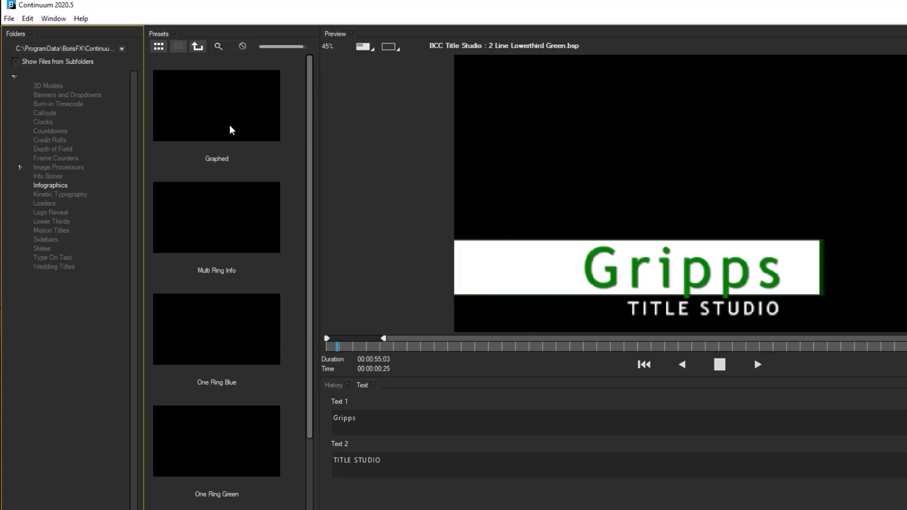
pyautogui.click(716, 367)
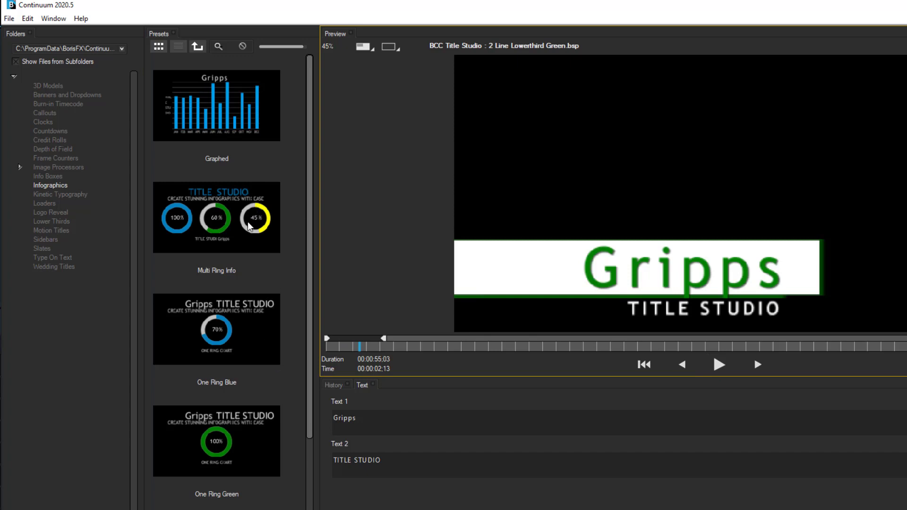
pyautogui.click(233, 228)
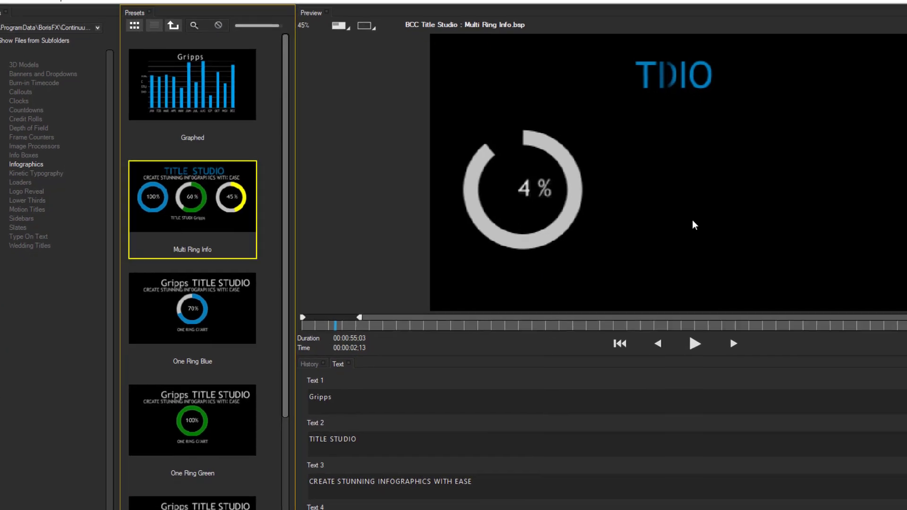
# - Scroll the Text fields and drag the panel splitter to enlarge the text area
pyautogui.scroll(-6, 586, 420)
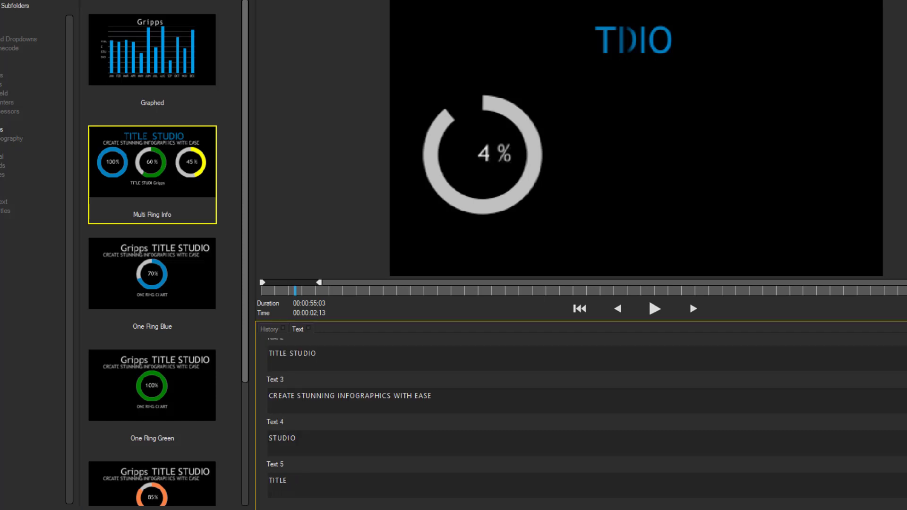
pyautogui.scroll(-1, 586, 420)
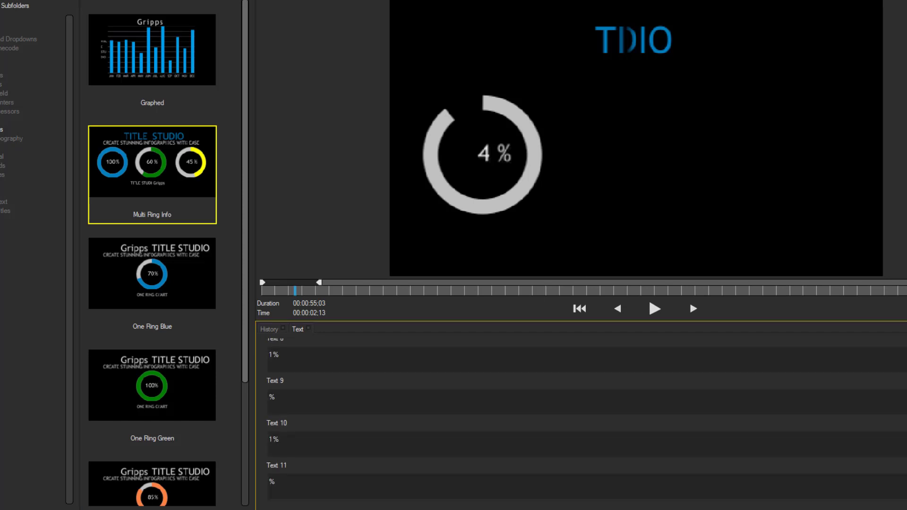
pyautogui.scroll(3, 586, 421)
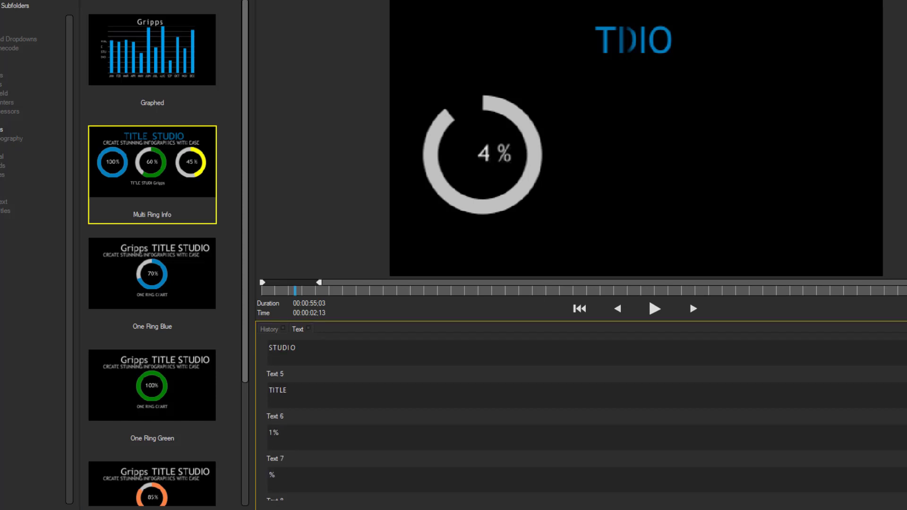
pyautogui.moveTo(674, 320); pyautogui.dragTo(684, 416)
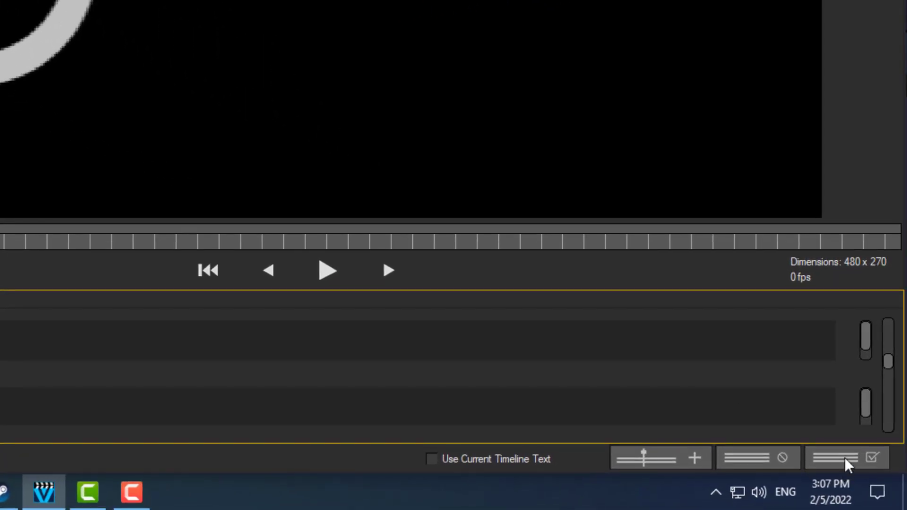
pyautogui.click(845, 457)
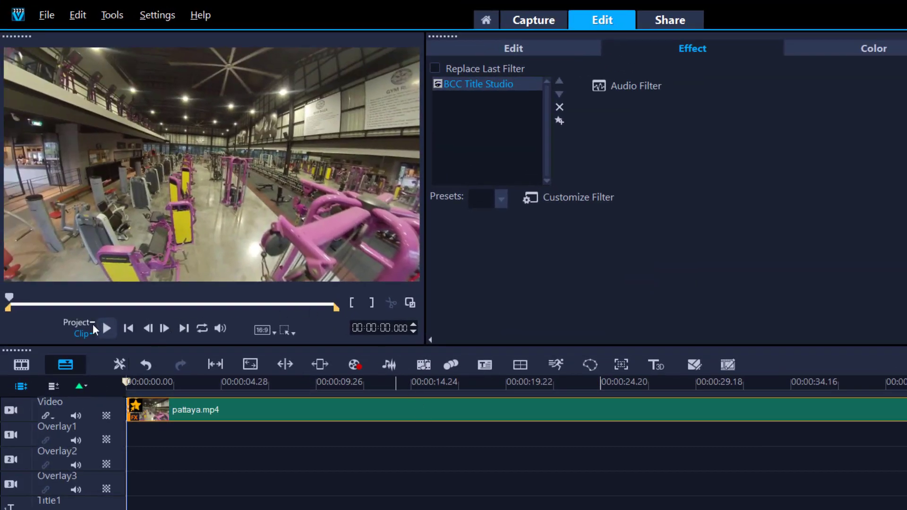
pyautogui.click(104, 329)
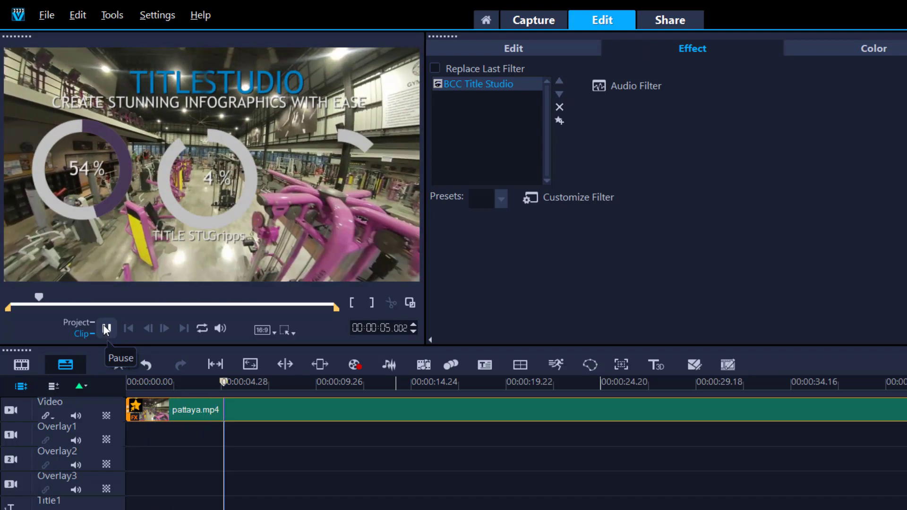
pyautogui.click(107, 329)
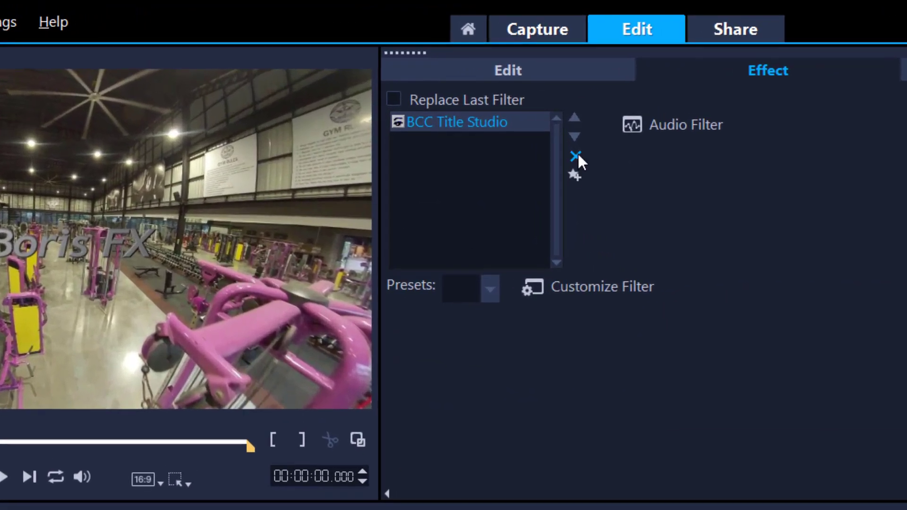
# - Delete the BCC Title Studio filter, split pattaya.mp4 at about 2 and 7 seconds, and select the middle part
pyautogui.click(576, 156)
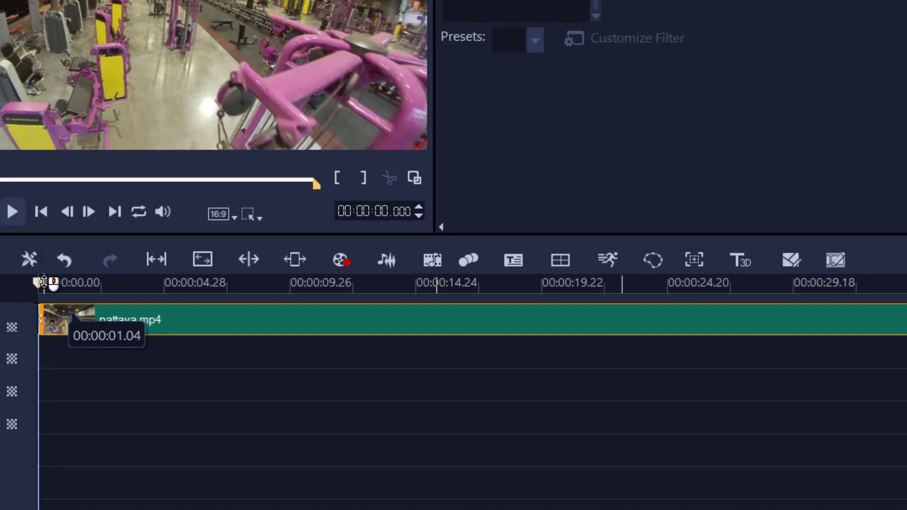
pyautogui.moveTo(44, 283); pyautogui.dragTo(101, 282)
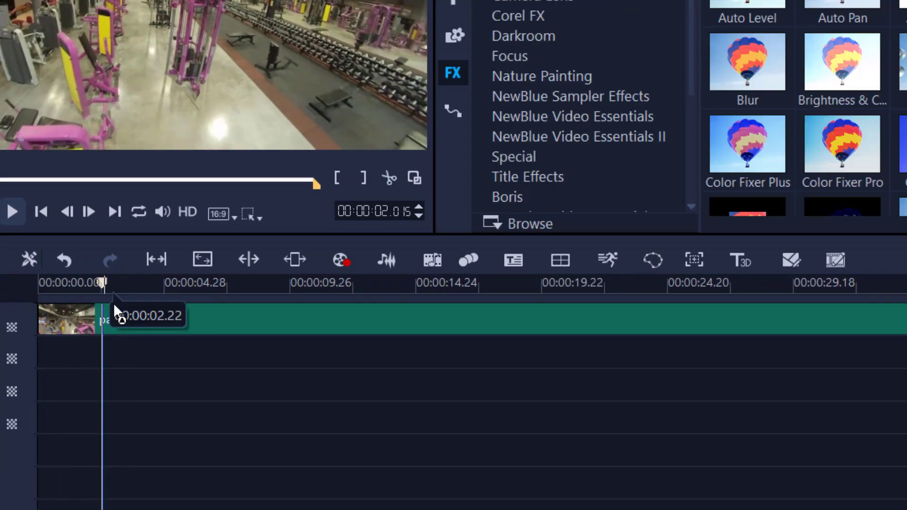
pyautogui.press('s')
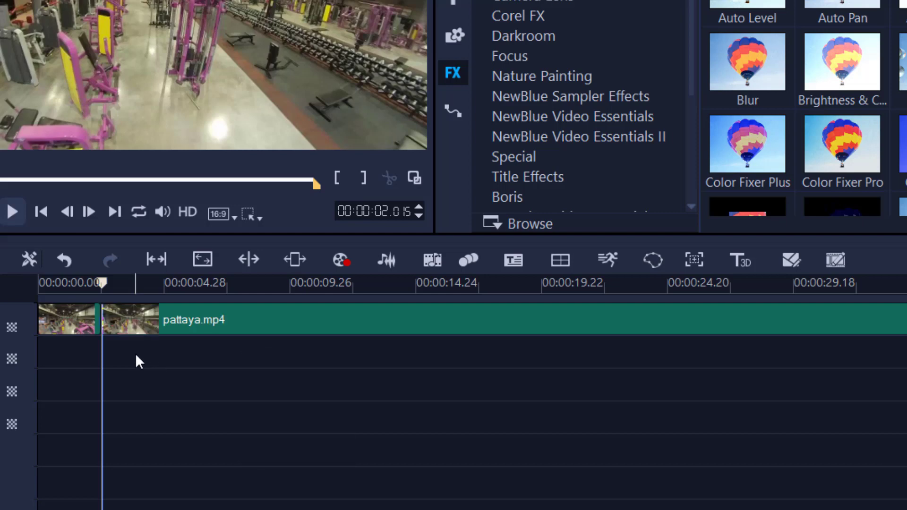
pyautogui.moveTo(101, 283); pyautogui.dragTo(220, 293)
pyautogui.press('s')
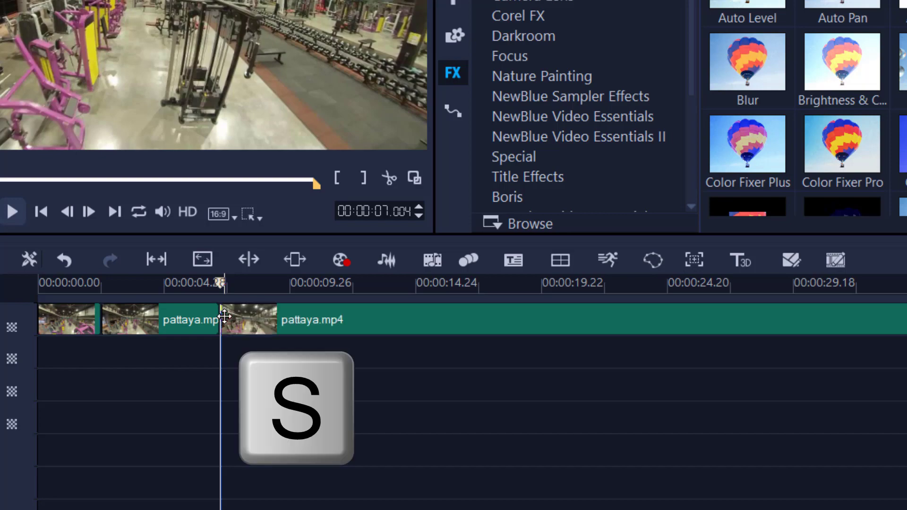
pyautogui.click(167, 320)
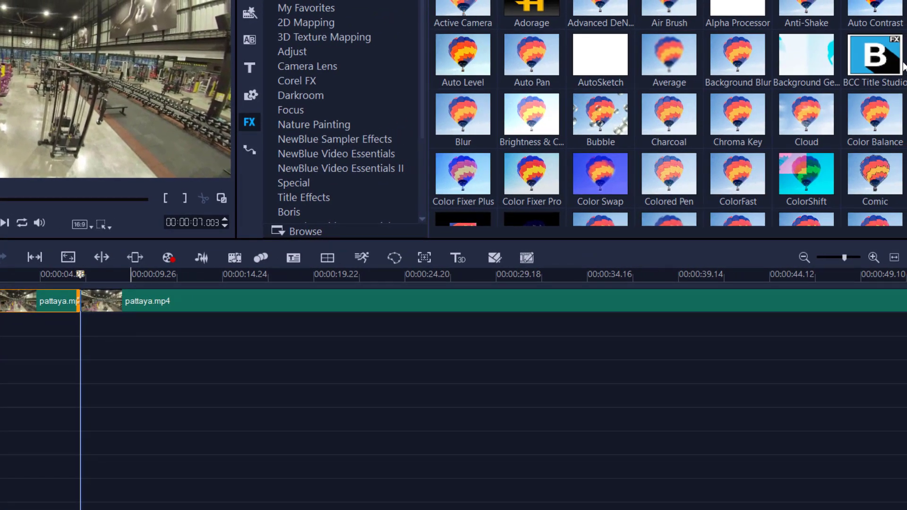
# - Drop BCC Title Studio on the middle section, then Ctrl+Z to undo the effect and both splits
pyautogui.click(904, 52)
pyautogui.moveTo(882, 59); pyautogui.dragTo(27, 314)
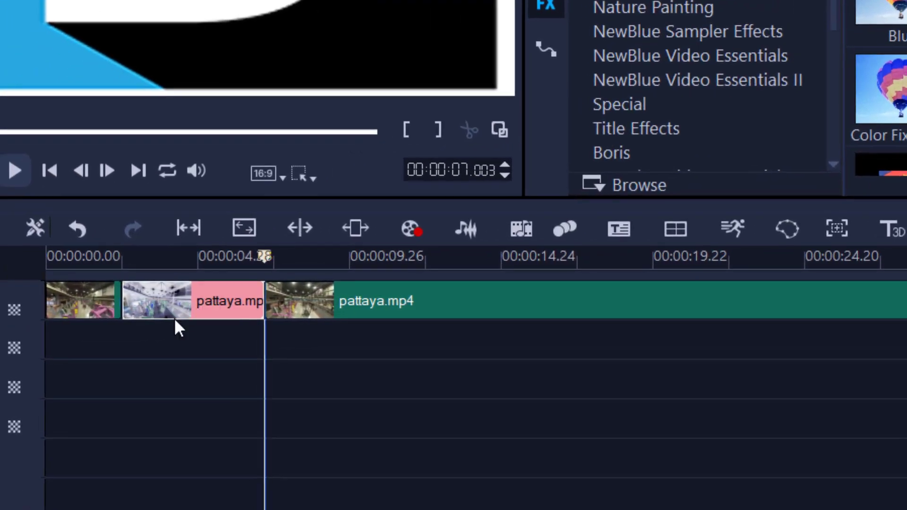
pyautogui.moveTo(175, 322); pyautogui.dragTo(172, 320)
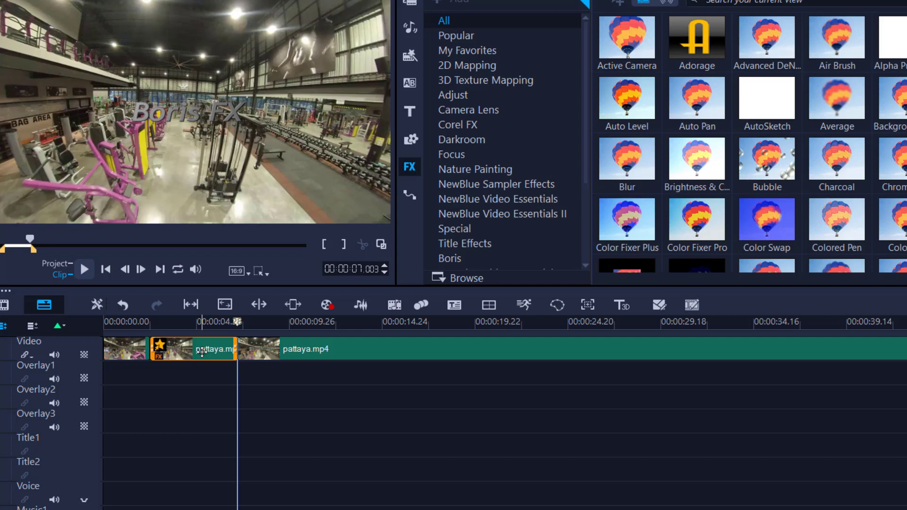
pyautogui.hotkey('ctrl', 'z')
pyautogui.hotkey('ctrl', 'z')
pyautogui.hotkey('ctrl', 'z')
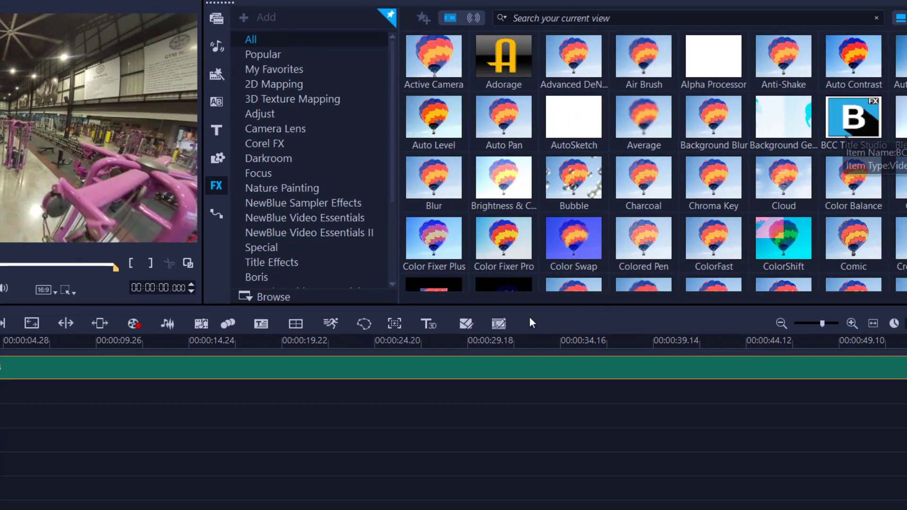
# - Apply BCC Title Studio to the whole pattaya.mp4 clip and open it with Customize Filter
pyautogui.moveTo(532, 324); pyautogui.dragTo(362, 368)
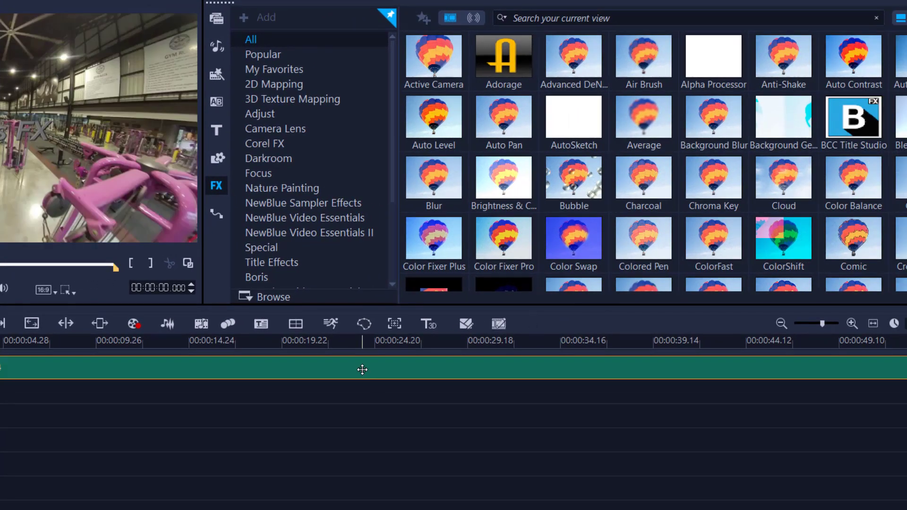
pyautogui.doubleClick(363, 369)
pyautogui.click(369, 165)
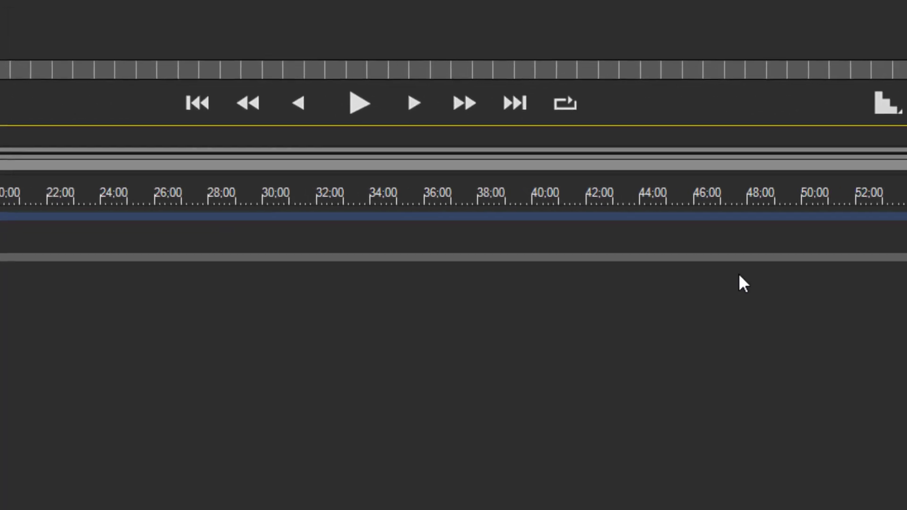
# - Trim the title layer in the Title Studio timeline to run from about 1.5 to 7 seconds
pyautogui.moveTo(896, 216); pyautogui.dragTo(768, 229)
pyautogui.moveTo(750, 255)
pyautogui.mouseDown()
pyautogui.moveTo(346, 269)
pyautogui.moveTo(2, 249)
pyautogui.mouseUp()
pyautogui.moveTo(147, 253); pyautogui.dragTo(142, 246)
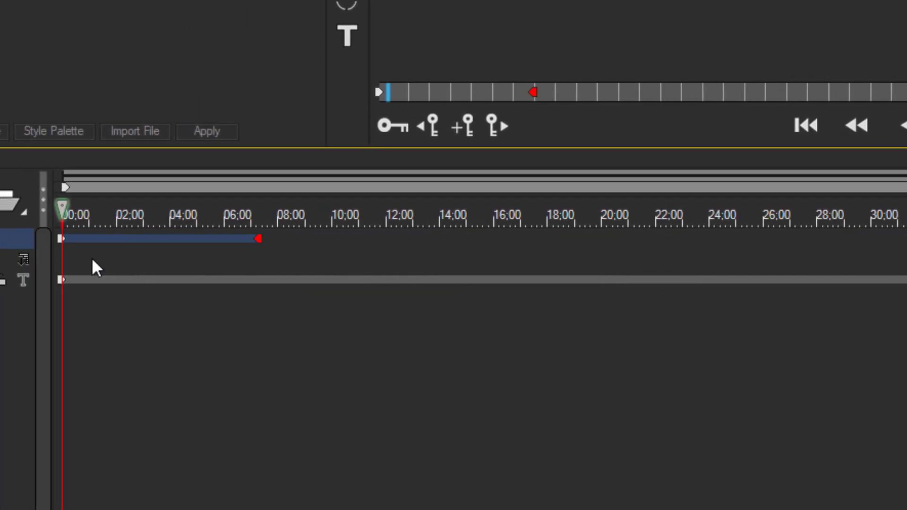
pyautogui.moveTo(60, 241); pyautogui.dragTo(116, 240)
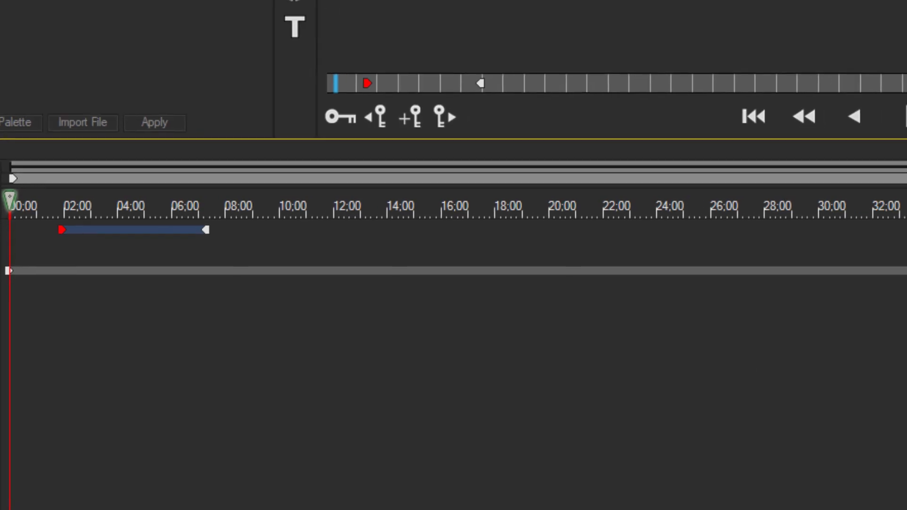
# - Apply the retimed title and play the clip, confirming the title disappears by about 8 seconds
pyautogui.click(880, 449)
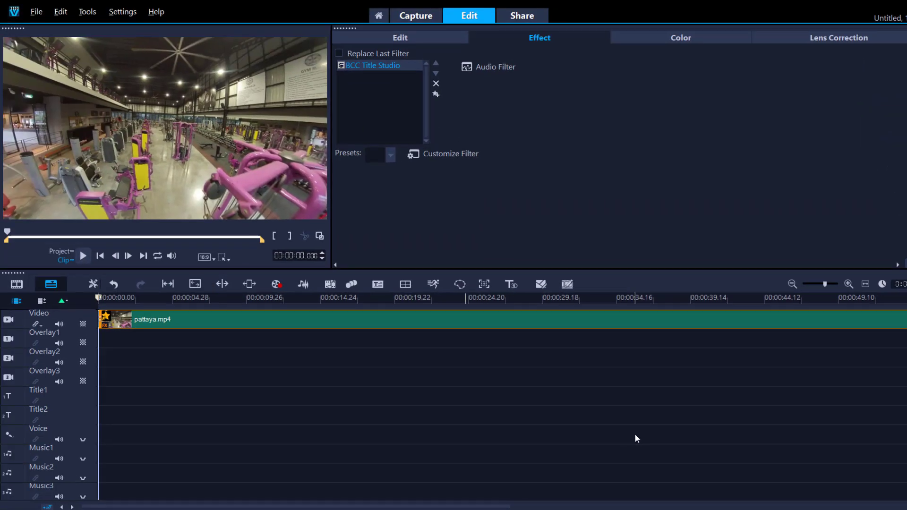
pyautogui.click(85, 256)
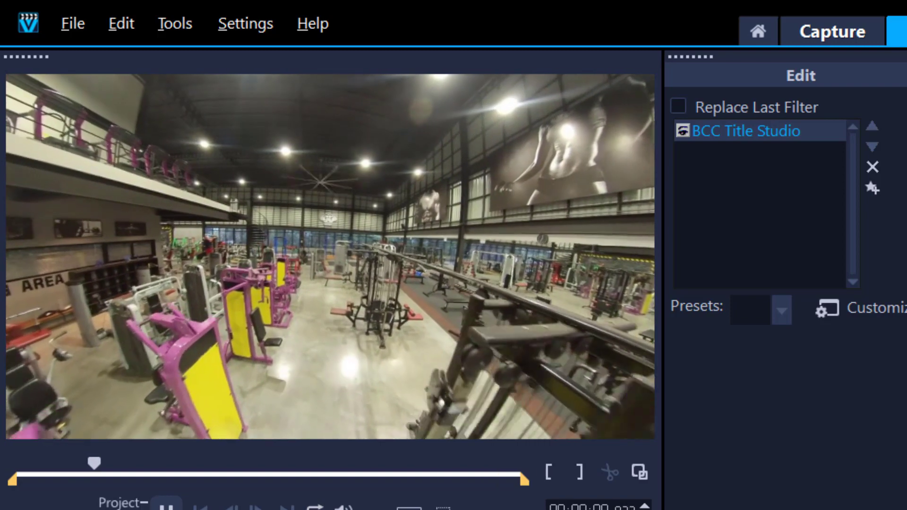
pyautogui.press('space')
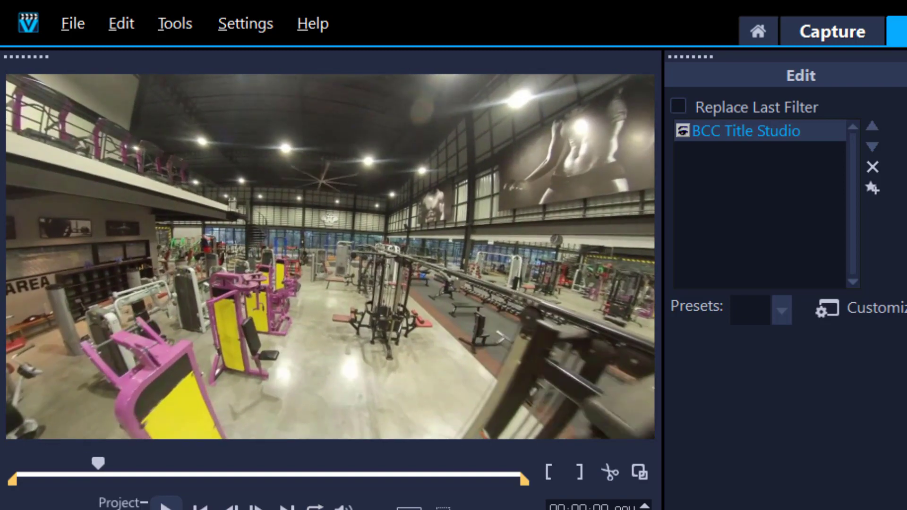